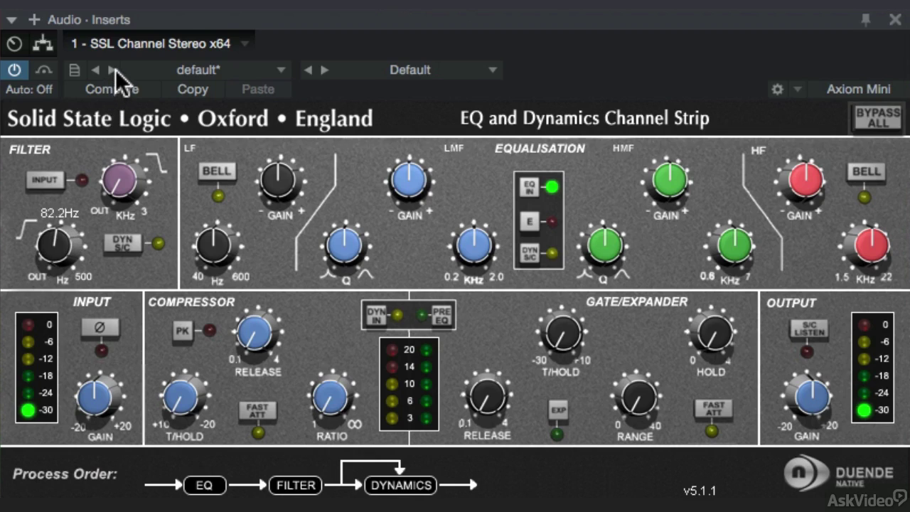
Turn up the low-pass filter's frequency and compare the result with the whole channel strip bypassed
{"action": "left_click_drag", "start_coordinate": [118, 178], "coordinate": [137, 111]}
{"action": "left_click_drag", "start_coordinate": [142, 11], "coordinate": [138, 32]}
{"action": "left_click", "coordinate": [888, 119]}
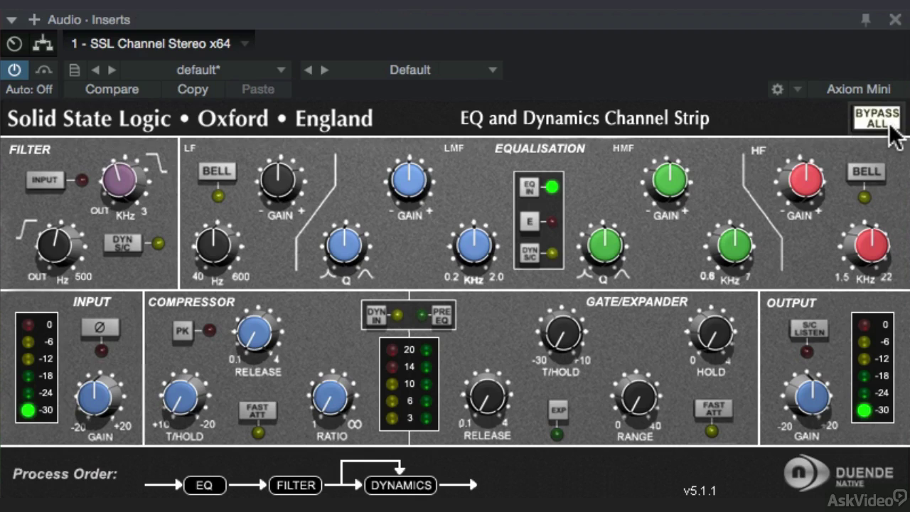
{"action": "left_click", "coordinate": [890, 127]}
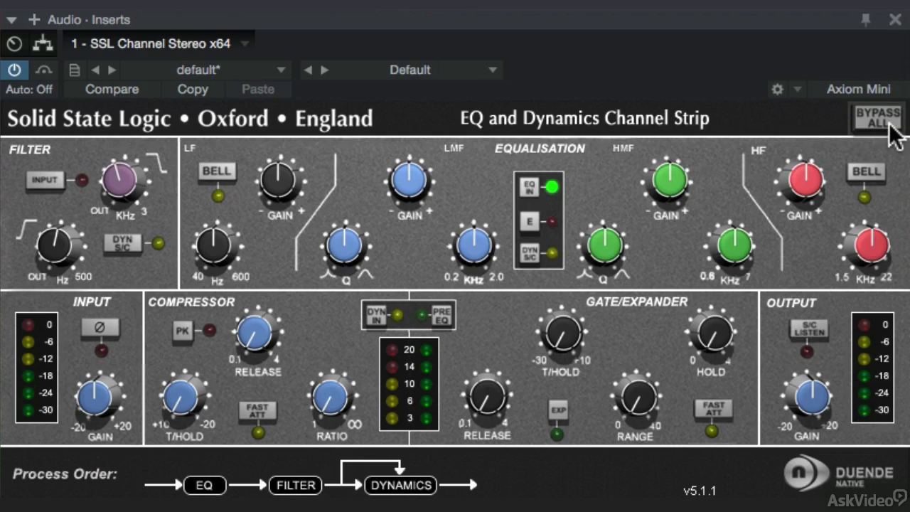
Lower the input gain well below 0 dB to leave headroom for EQ boosts
{"action": "left_click", "coordinate": [530, 223]}
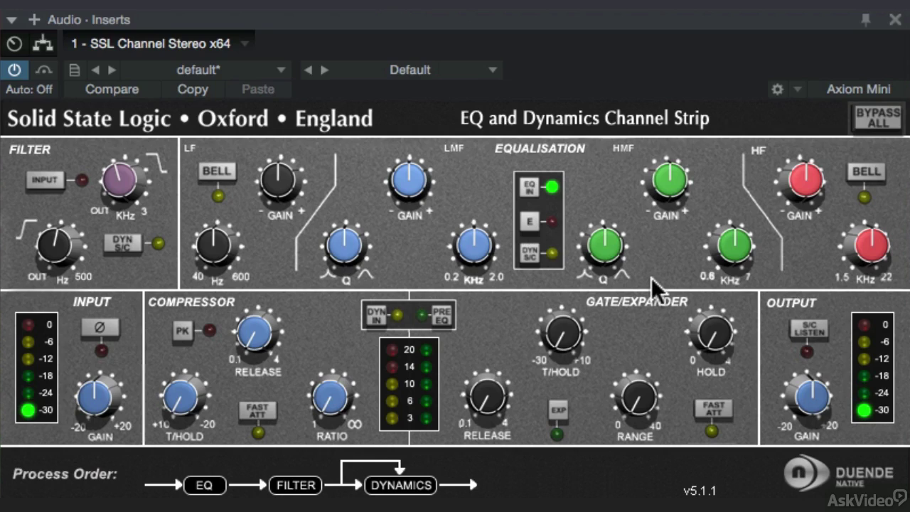
{"action": "mouse_move", "coordinate": [609, 243]}
{"action": "mouse_move", "coordinate": [680, 214]}
{"action": "mouse_move", "coordinate": [104, 402]}
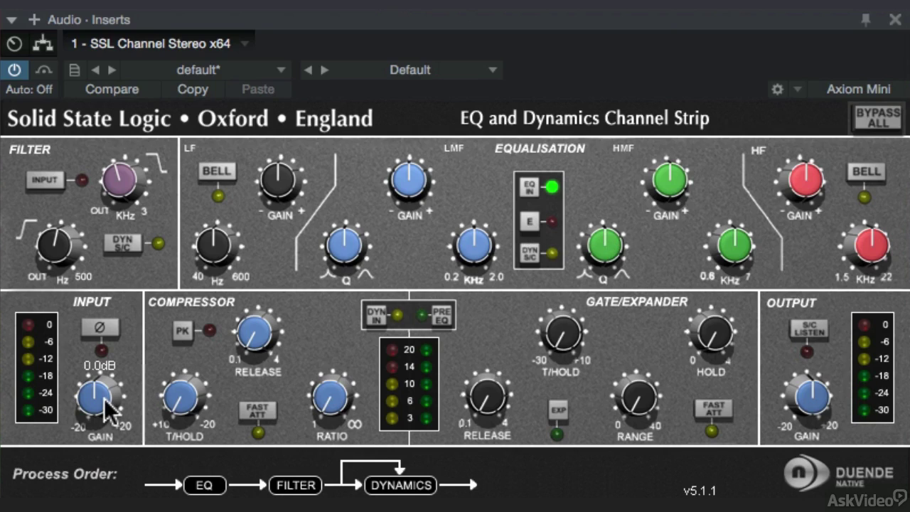
{"action": "left_click_drag", "start_coordinate": [103, 398], "coordinate": [105, 481]}
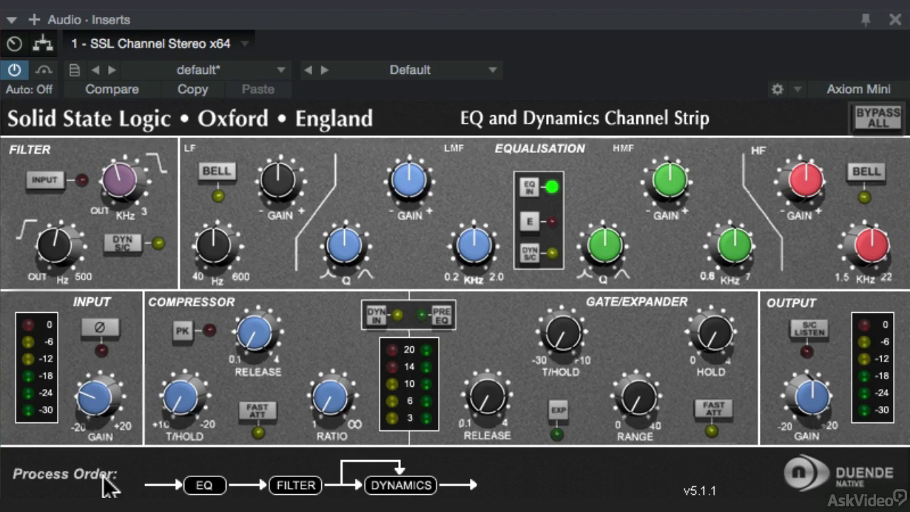
Boost the LMF band's gain to 10.9 dB and lower its frequency
{"action": "mouse_move", "coordinate": [412, 210]}
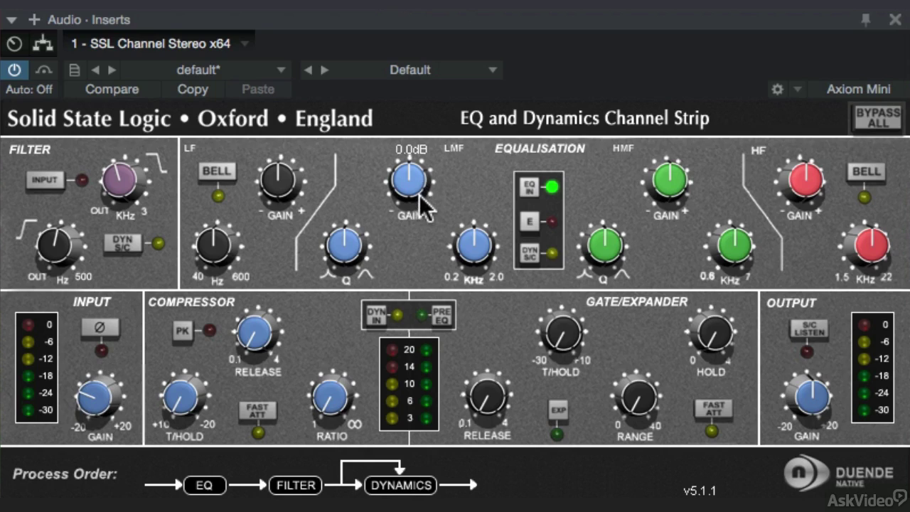
{"action": "left_click_drag", "start_coordinate": [422, 139], "coordinate": [441, 91]}
{"action": "left_click_drag", "start_coordinate": [474, 247], "coordinate": [467, 278]}
{"action": "mouse_move", "coordinate": [416, 189]}
{"action": "left_click_drag", "start_coordinate": [416, 190], "coordinate": [416, 202]}
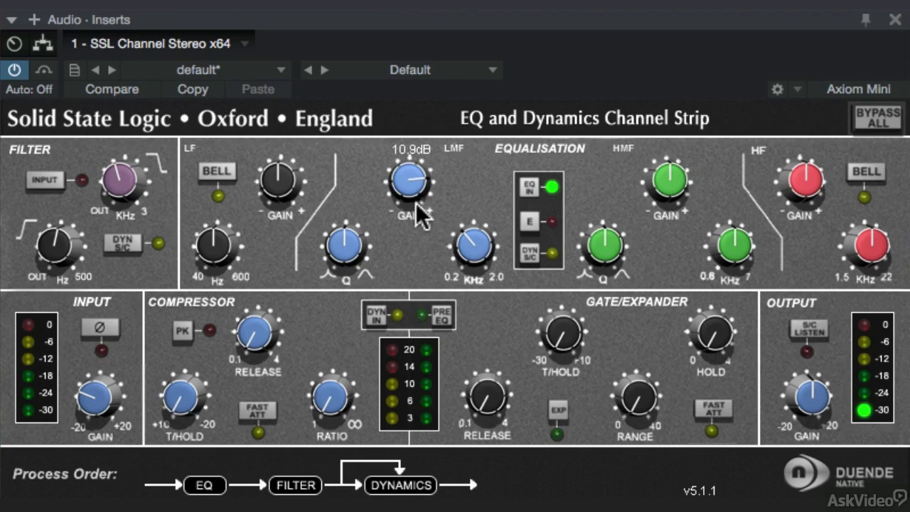
Lower the HMF band's frequency and boost its gain strongly
{"action": "left_click", "coordinate": [530, 221]}
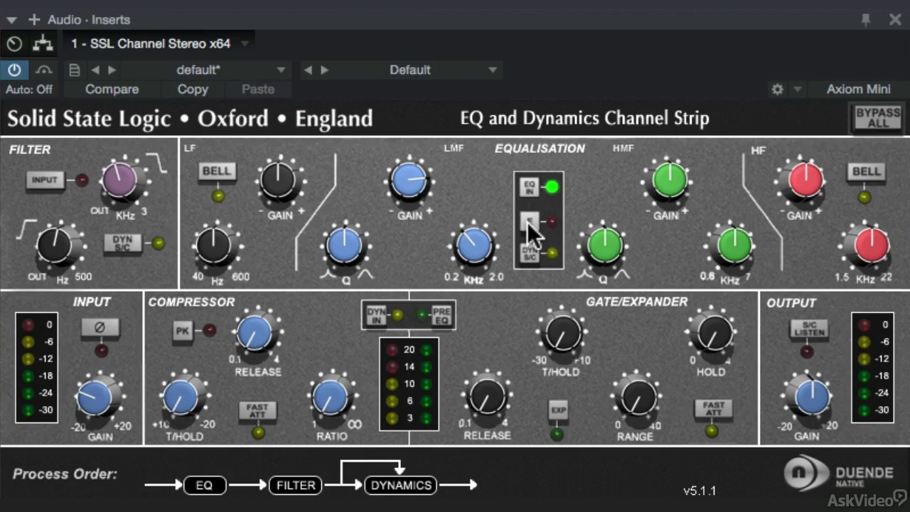
{"action": "mouse_move", "coordinate": [735, 246]}
{"action": "left_click_drag", "start_coordinate": [727, 276], "coordinate": [724, 346]}
{"action": "left_click_drag", "start_coordinate": [675, 203], "coordinate": [713, 91]}
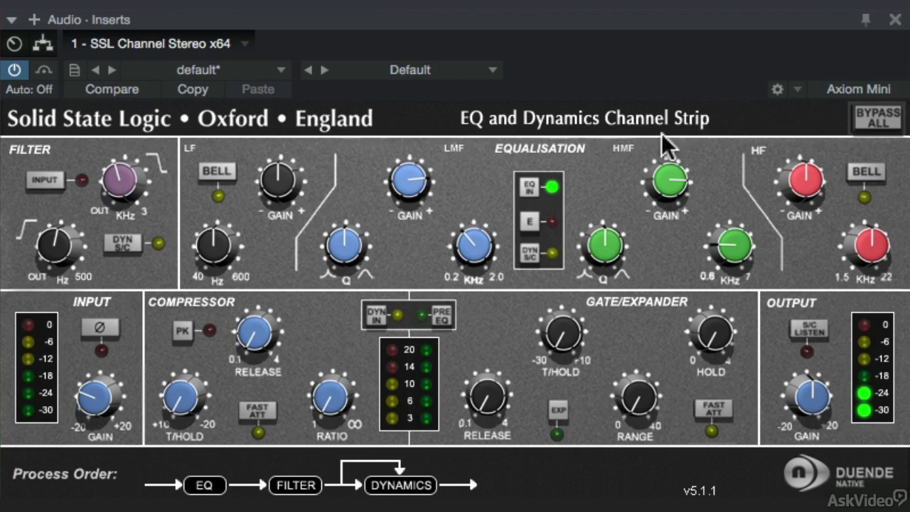
Compare the equaliser with E mode on and off, reducing the output gain to tame the level
{"action": "left_click", "coordinate": [534, 225]}
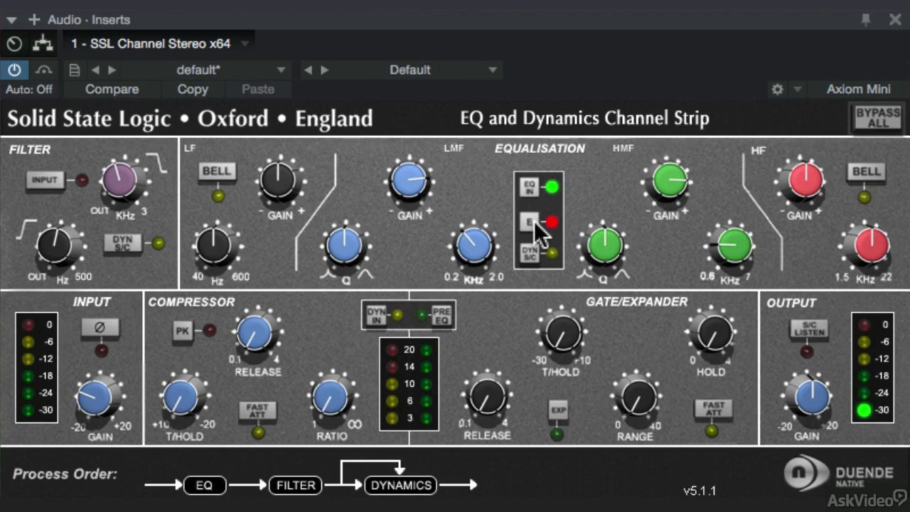
{"action": "left_click", "coordinate": [535, 222]}
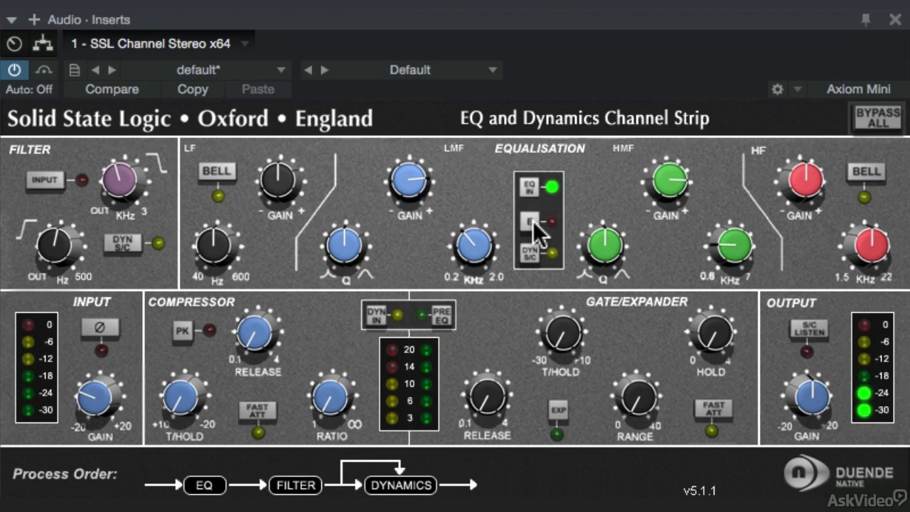
{"action": "left_click", "coordinate": [534, 222]}
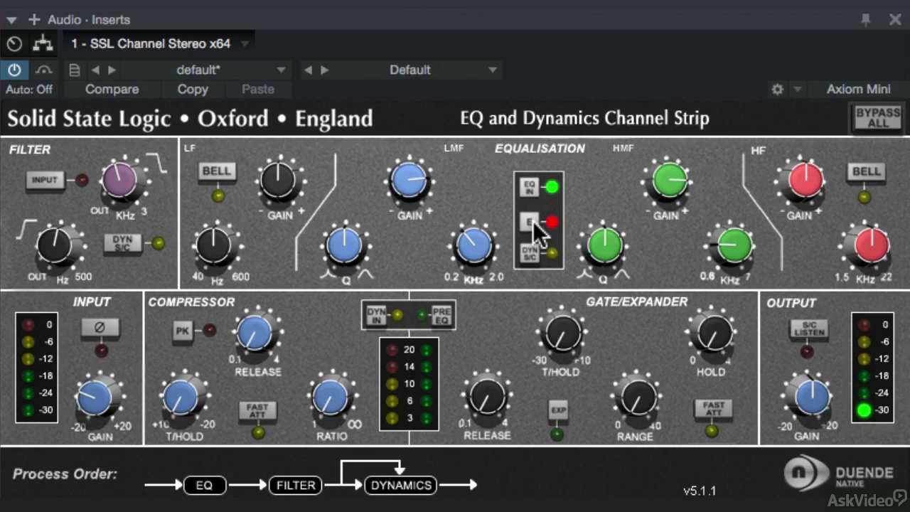
{"action": "left_click_drag", "start_coordinate": [829, 395], "coordinate": [825, 489]}
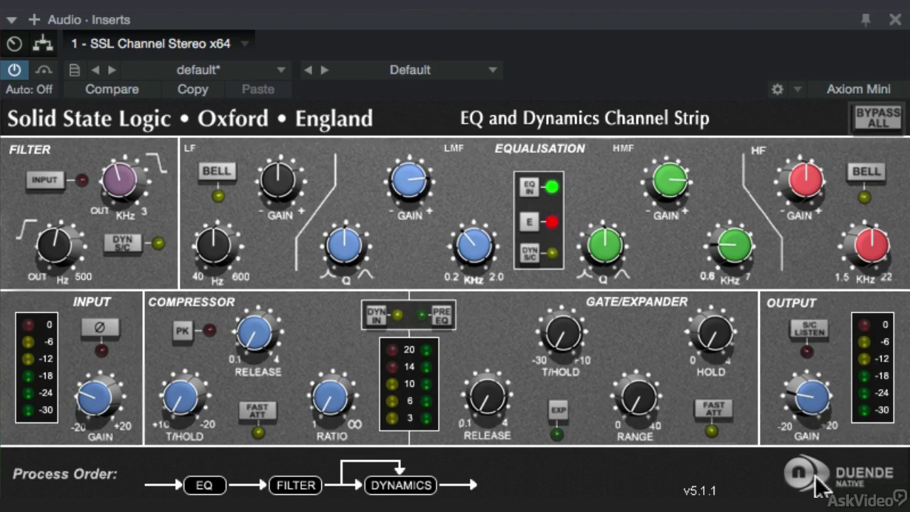
{"action": "left_click", "coordinate": [533, 225]}
{"action": "left_click", "coordinate": [530, 221]}
Try different Q and gain settings on the LMF band and switch E mode off
{"action": "mouse_move", "coordinate": [338, 250]}
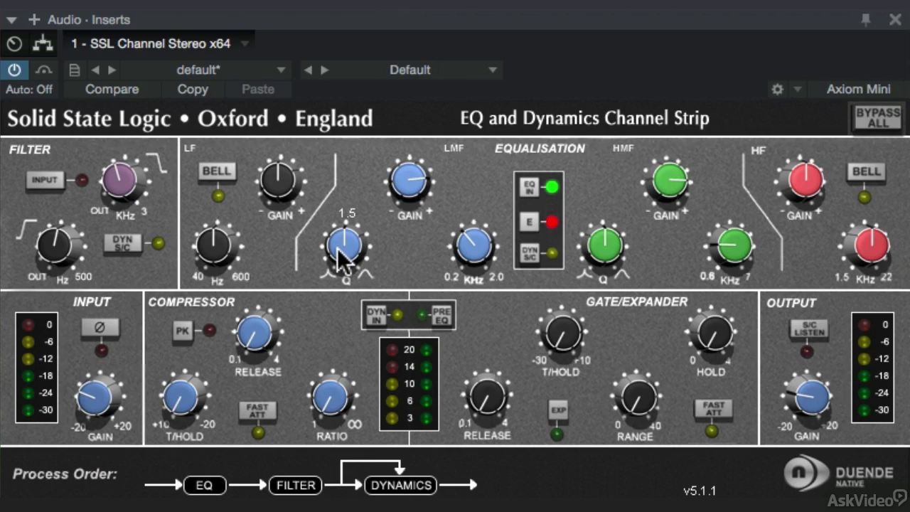
{"action": "left_click_drag", "start_coordinate": [338, 248], "coordinate": [339, 321]}
{"action": "left_click_drag", "start_coordinate": [435, 142], "coordinate": [503, 66]}
{"action": "left_click", "coordinate": [522, 222]}
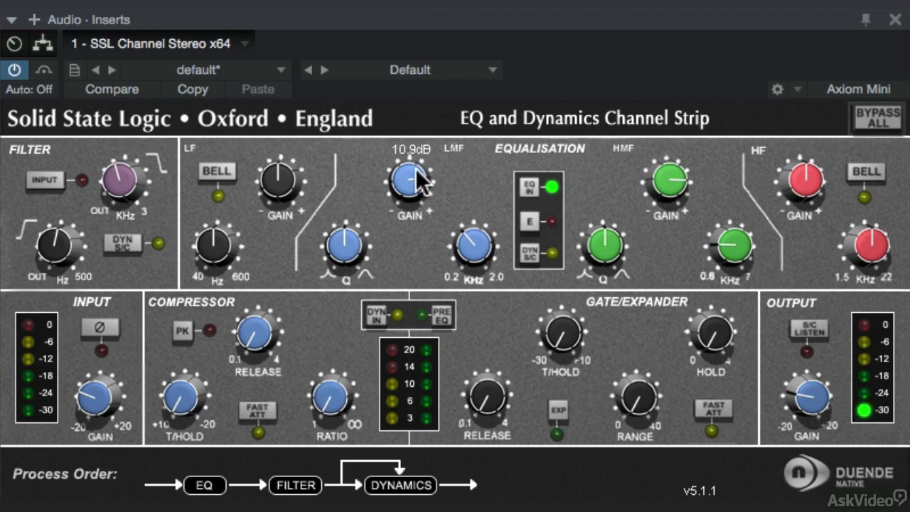
Reset the input, LMF, HMF and output gains to 0 dB
{"action": "left_click_drag", "start_coordinate": [418, 189], "coordinate": [407, 265]}
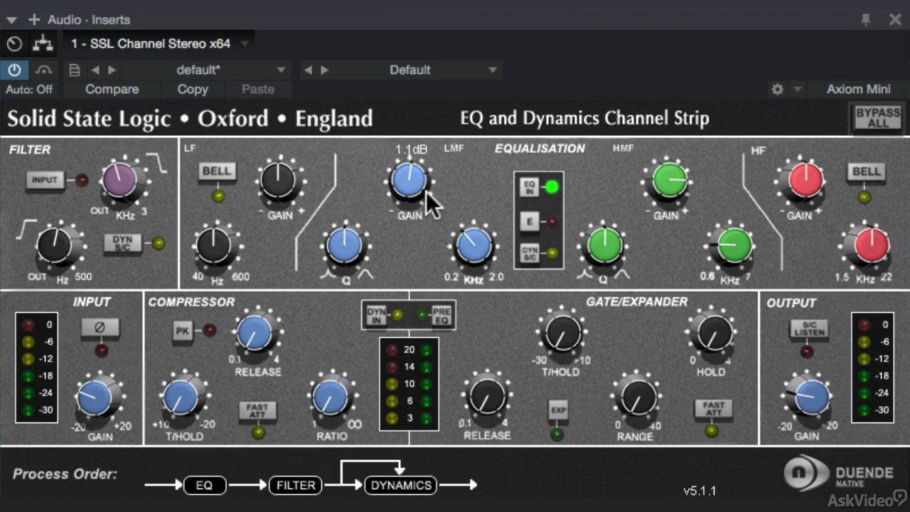
{"action": "left_click", "coordinate": [112, 403]}
{"action": "left_click", "coordinate": [420, 199]}
{"action": "left_click", "coordinate": [668, 182]}
{"action": "left_click", "coordinate": [808, 398]}
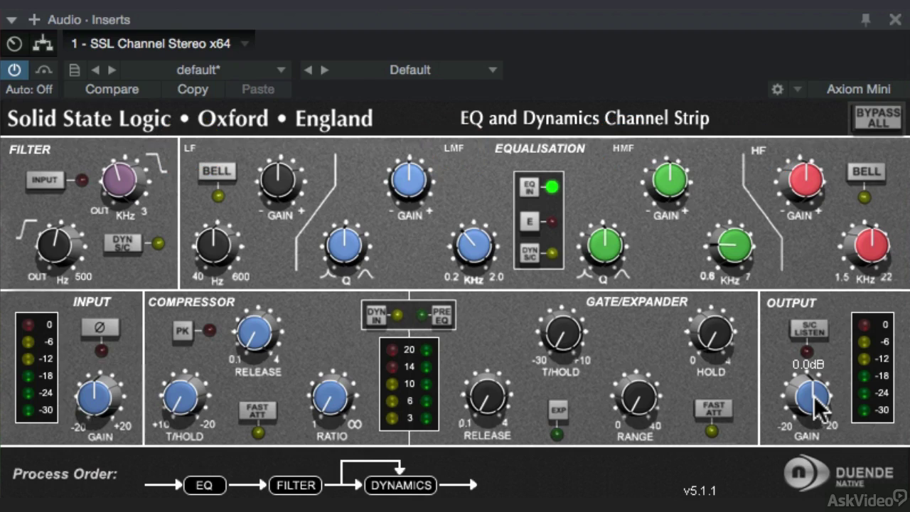
Try the bell shape on the LF band, switch it back to shelf, and lower the input gain
{"action": "left_click", "coordinate": [223, 173]}
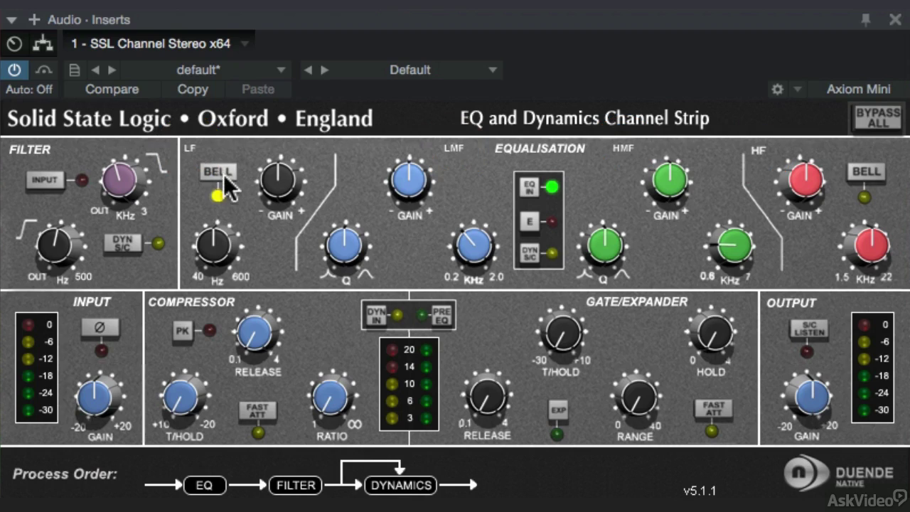
{"action": "left_click", "coordinate": [227, 178]}
{"action": "mouse_move", "coordinate": [110, 407]}
{"action": "left_click_drag", "start_coordinate": [110, 406], "coordinate": [115, 487]}
Switch the HF band to a bell shape, boost its gain and lower its frequency
{"action": "left_click", "coordinate": [865, 171]}
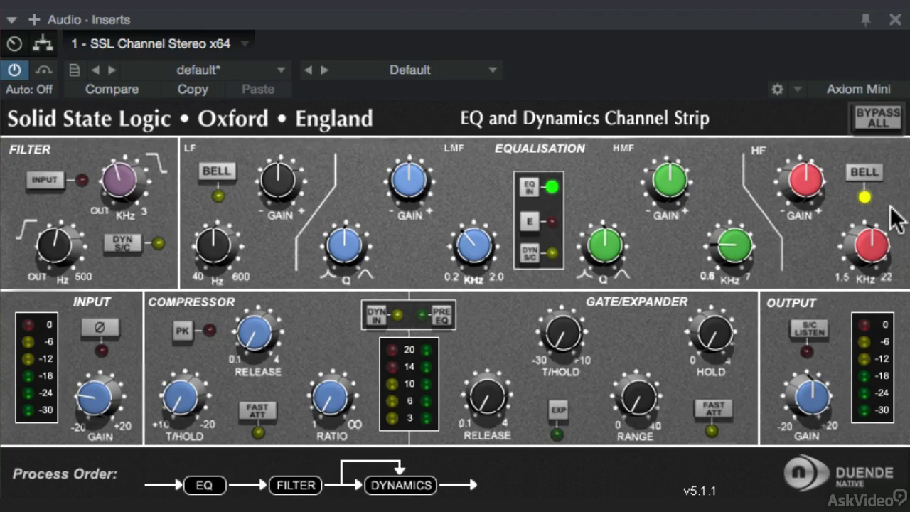
{"action": "left_click_drag", "start_coordinate": [809, 178], "coordinate": [834, 80]}
{"action": "left_click_drag", "start_coordinate": [867, 246], "coordinate": [871, 257]}
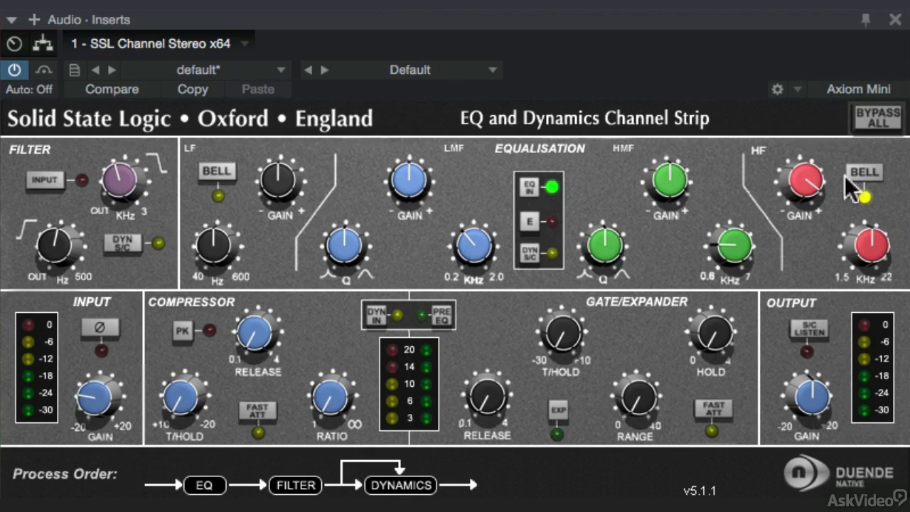
{"action": "left_click_drag", "start_coordinate": [869, 246], "coordinate": [852, 291]}
Set the input gain to -7.1 dB, and boost the HF band further with its frequency at 2.5 kHz
{"action": "mouse_move", "coordinate": [114, 402]}
{"action": "left_click_drag", "start_coordinate": [118, 377], "coordinate": [119, 367]}
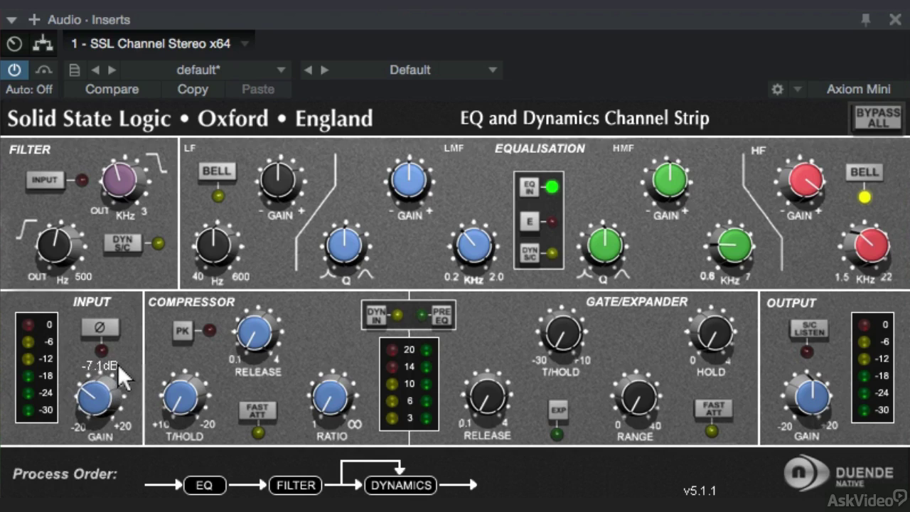
{"action": "left_click_drag", "start_coordinate": [796, 183], "coordinate": [788, 147]}
{"action": "left_click_drag", "start_coordinate": [869, 245], "coordinate": [872, 278]}
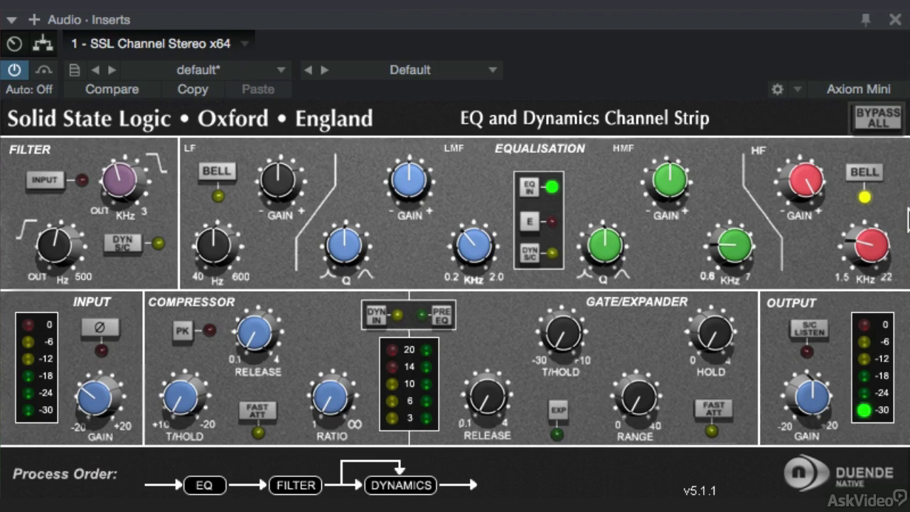
Compare the HF band's bell and shelf shapes, keep the shelf, and reduce the band's gain
{"action": "left_click", "coordinate": [868, 173]}
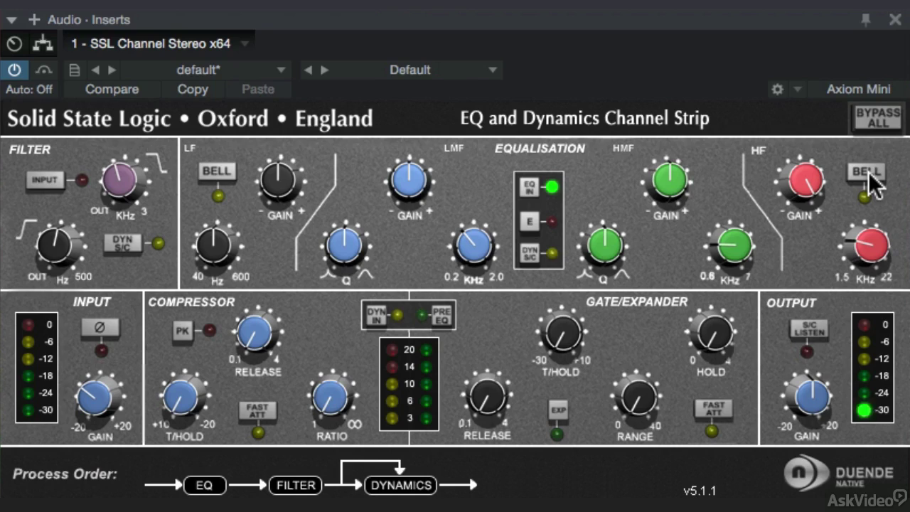
{"action": "left_click", "coordinate": [868, 173]}
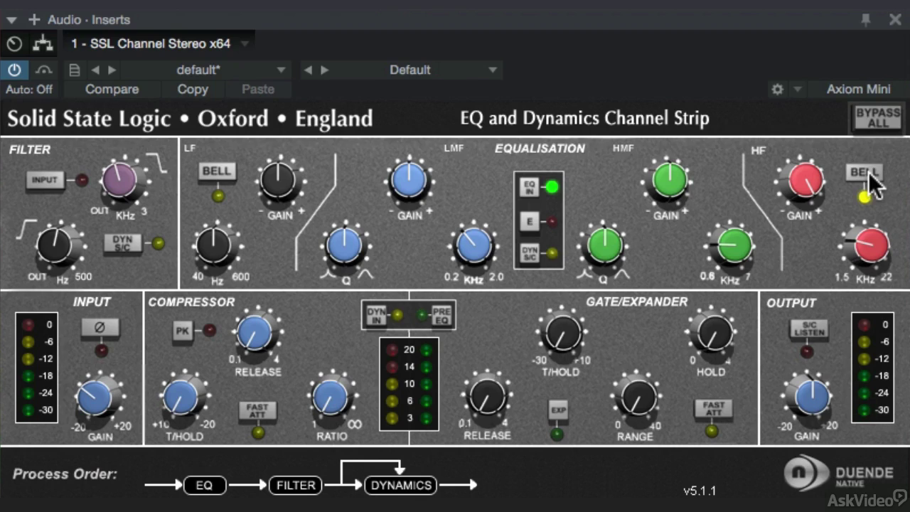
{"action": "left_click", "coordinate": [865, 172]}
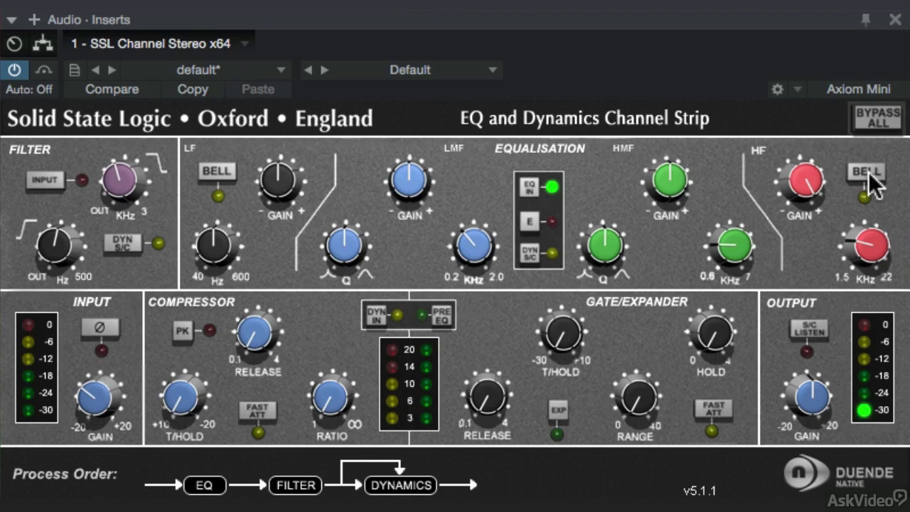
{"action": "left_click_drag", "start_coordinate": [869, 246], "coordinate": [877, 269]}
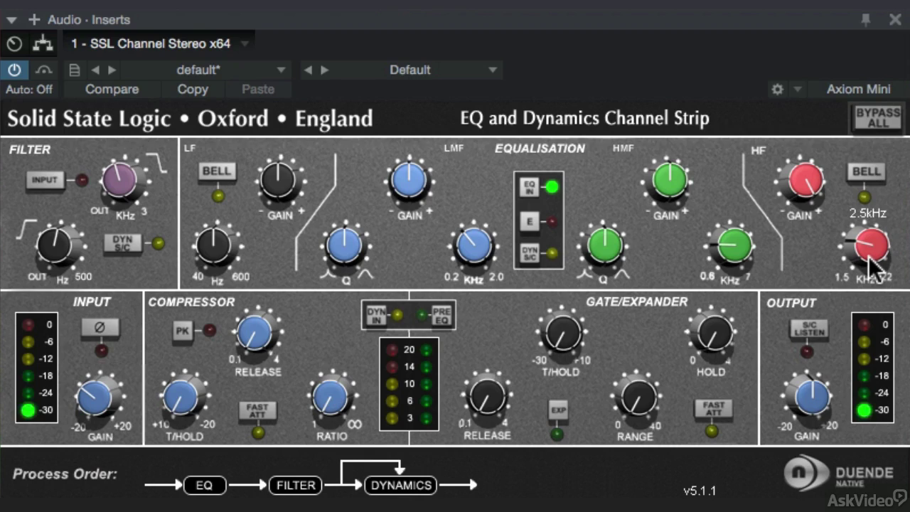
{"action": "mouse_move", "coordinate": [816, 211]}
{"action": "left_click_drag", "start_coordinate": [815, 208], "coordinate": [797, 266]}
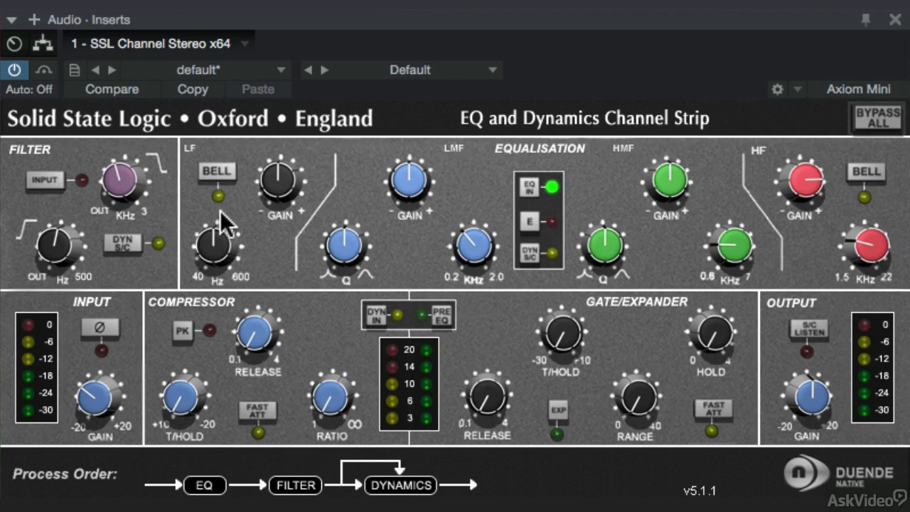
Switch the LF band to a bell shape, boost its gain and lower its frequency
{"action": "left_click", "coordinate": [221, 178]}
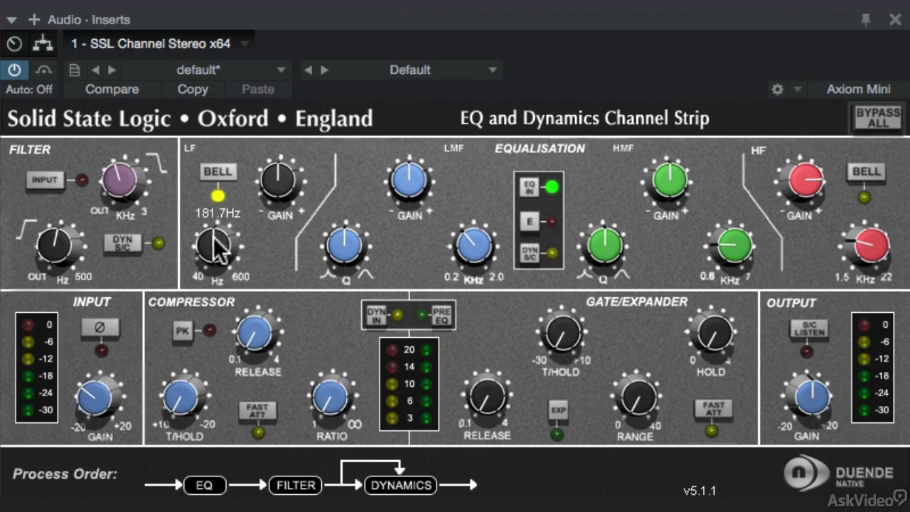
{"action": "left_click_drag", "start_coordinate": [277, 194], "coordinate": [324, 54]}
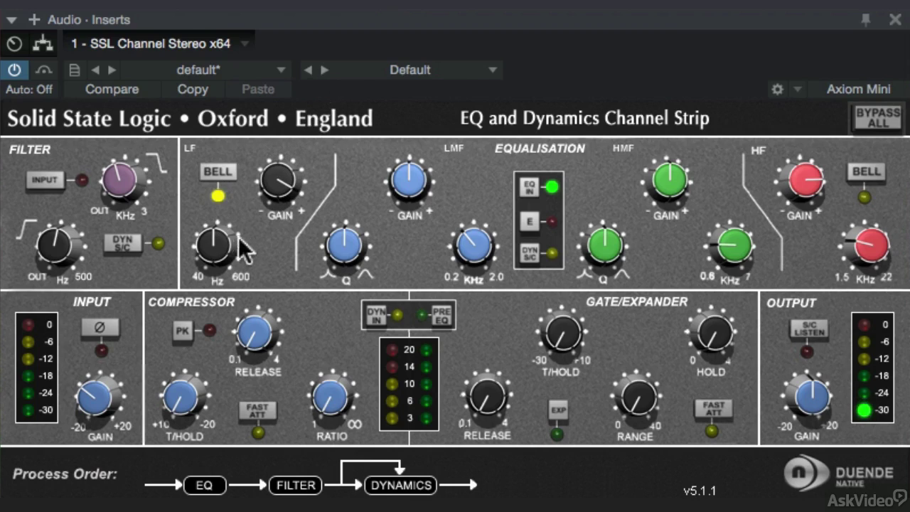
{"action": "left_click_drag", "start_coordinate": [221, 246], "coordinate": [218, 302]}
{"action": "mouse_move", "coordinate": [270, 207]}
{"action": "left_mouse_down"}
{"action": "mouse_move", "coordinate": [278, 201]}
{"action": "mouse_move", "coordinate": [277, 210]}
{"action": "left_mouse_up"}
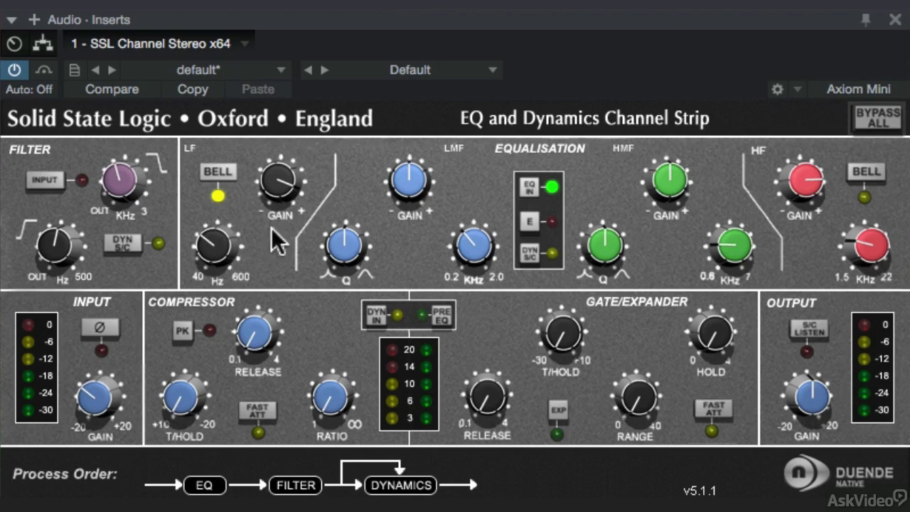
Compare the LF band's bell and shelf shapes, keep the shelf, and place the filter ahead of the EQ
{"action": "left_click", "coordinate": [218, 172]}
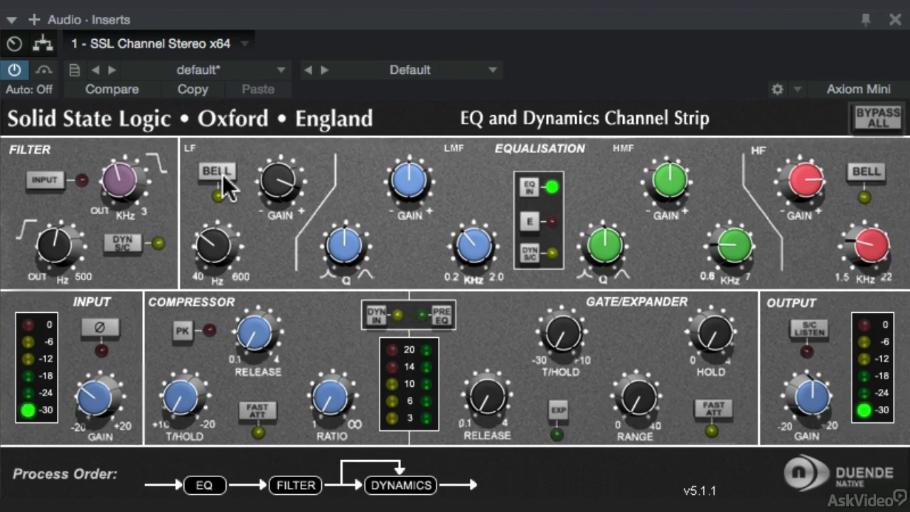
{"action": "left_click", "coordinate": [222, 174]}
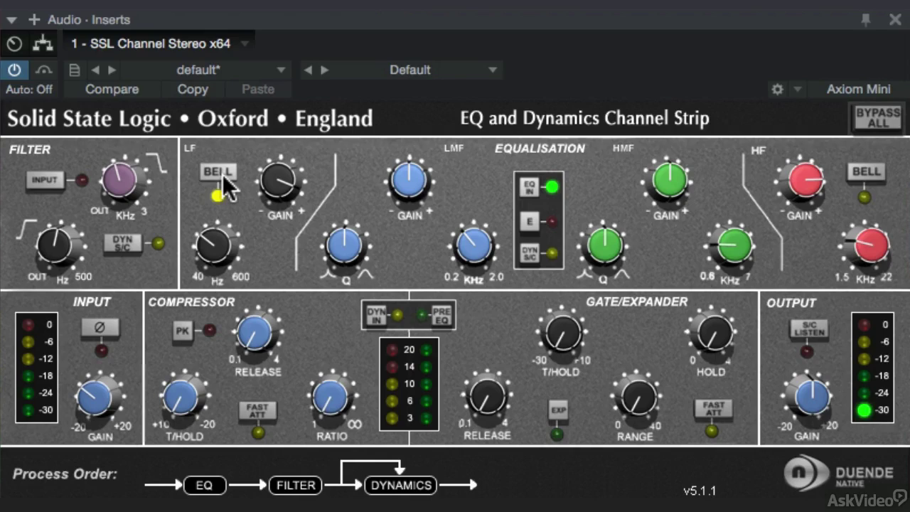
{"action": "left_click", "coordinate": [222, 174]}
{"action": "left_click", "coordinate": [60, 182]}
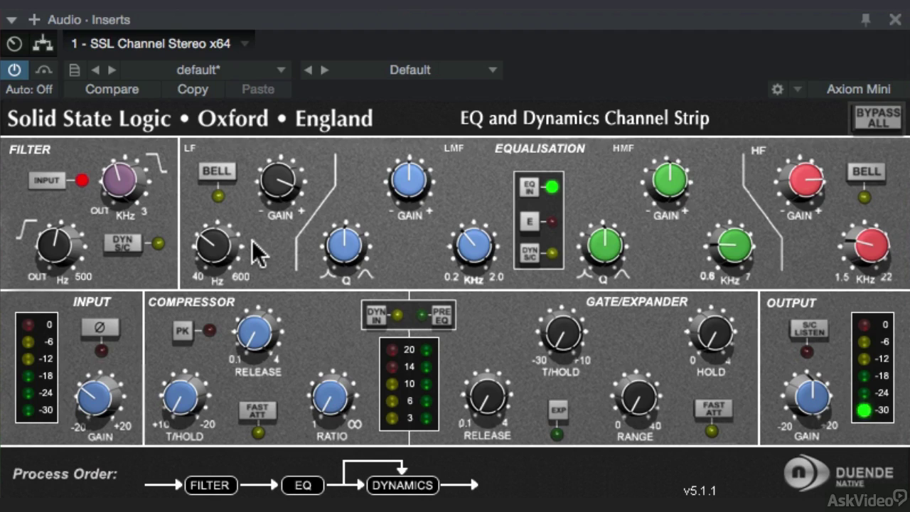
Rebalance the EQ by reducing the LF gain and raising the LMF and HMF gains, with the output gain at -2.7 dB
{"action": "left_click_drag", "start_coordinate": [288, 189], "coordinate": [268, 218]}
{"action": "left_click_drag", "start_coordinate": [425, 190], "coordinate": [442, 137]}
{"action": "left_click_drag", "start_coordinate": [633, 192], "coordinate": [682, 142]}
{"action": "left_click_drag", "start_coordinate": [809, 398], "coordinate": [814, 430]}
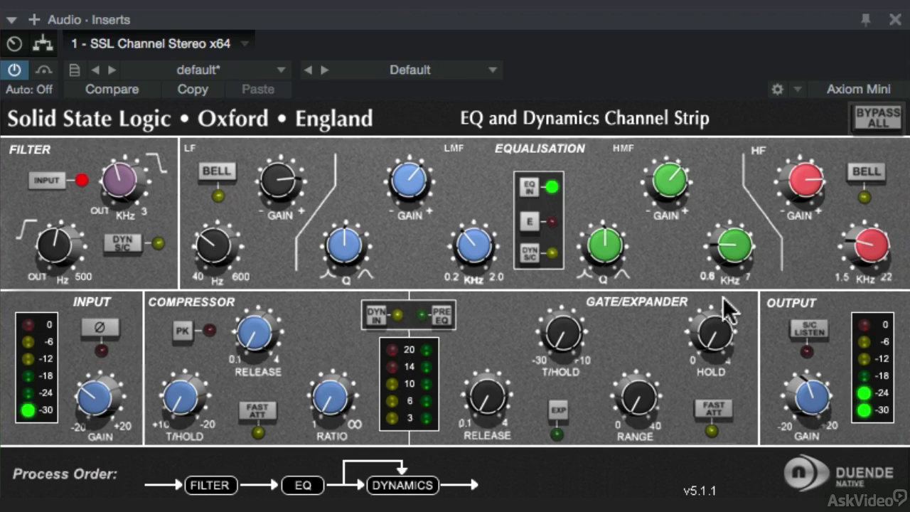
Bypass the whole channel strip and re-enable it to compare the processed and unprocessed sound
{"action": "left_click", "coordinate": [888, 123]}
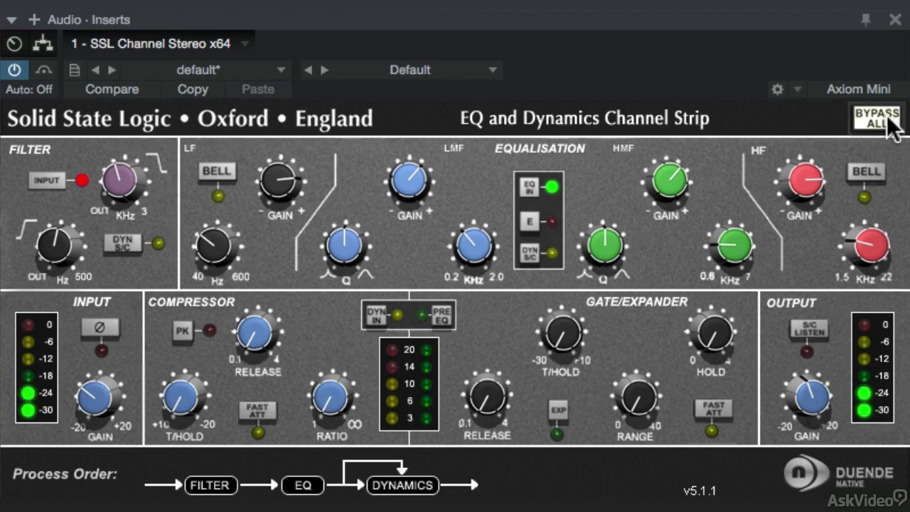
{"action": "left_click", "coordinate": [887, 117]}
{"action": "mouse_move", "coordinate": [824, 398]}
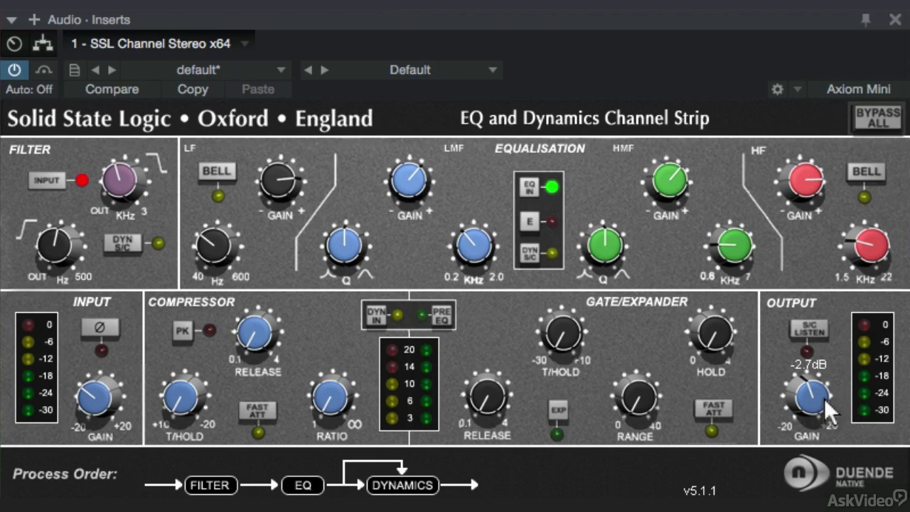